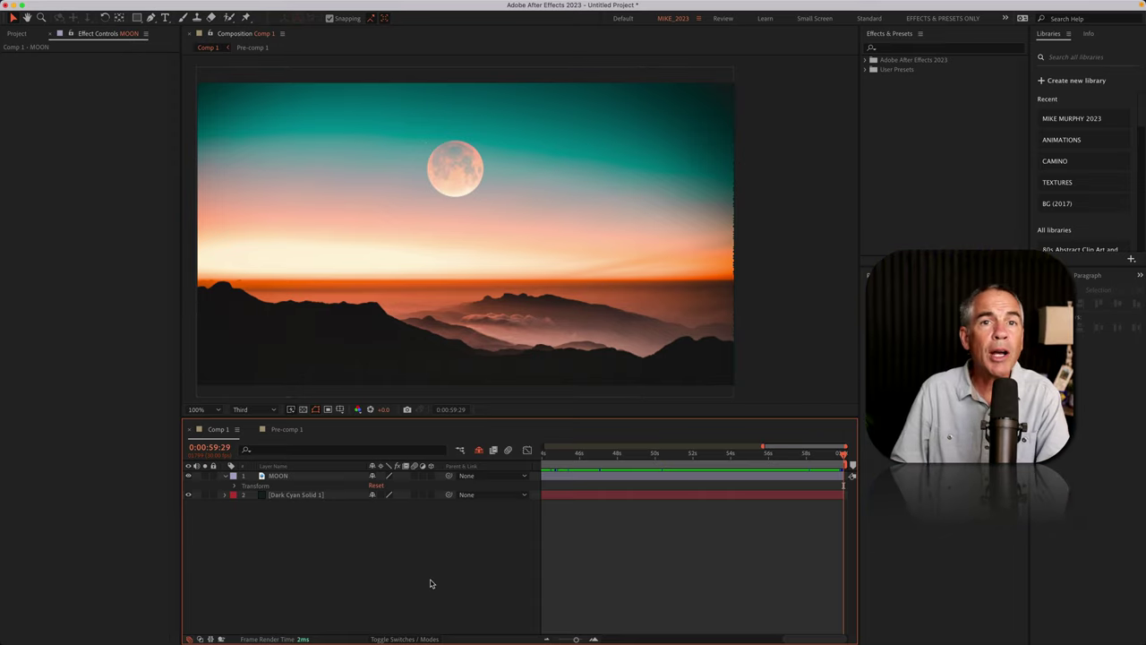
# Select the MOON layer and choose the Ellipse Tool from the shape tools.
pyautogui.click(290, 475)
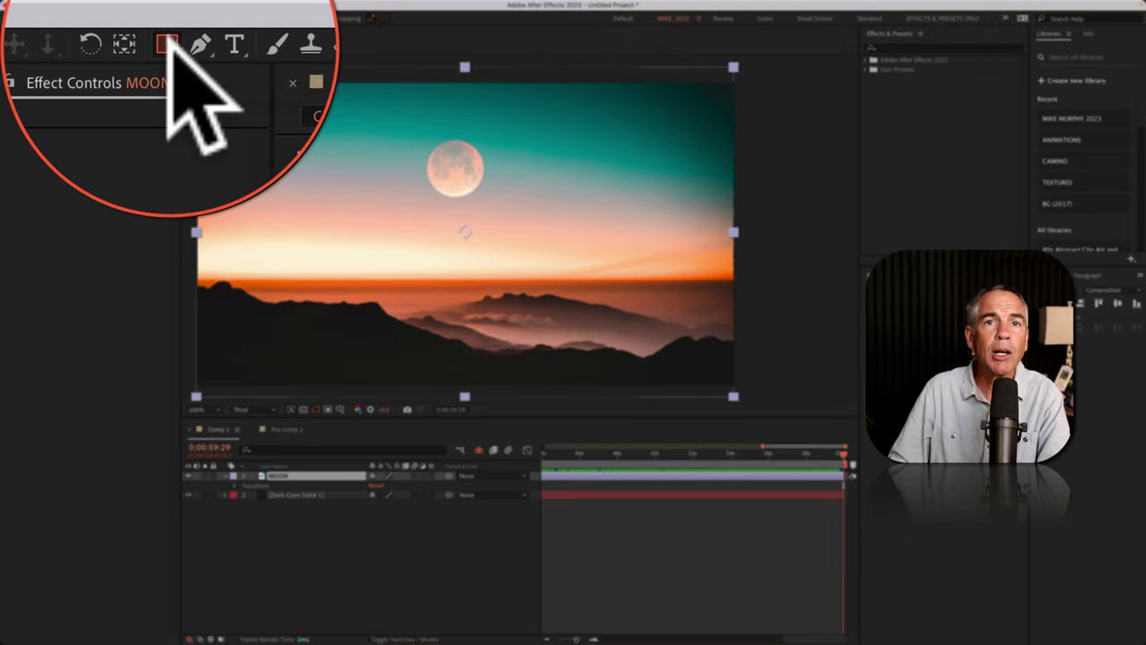
pyautogui.click(165, 41)
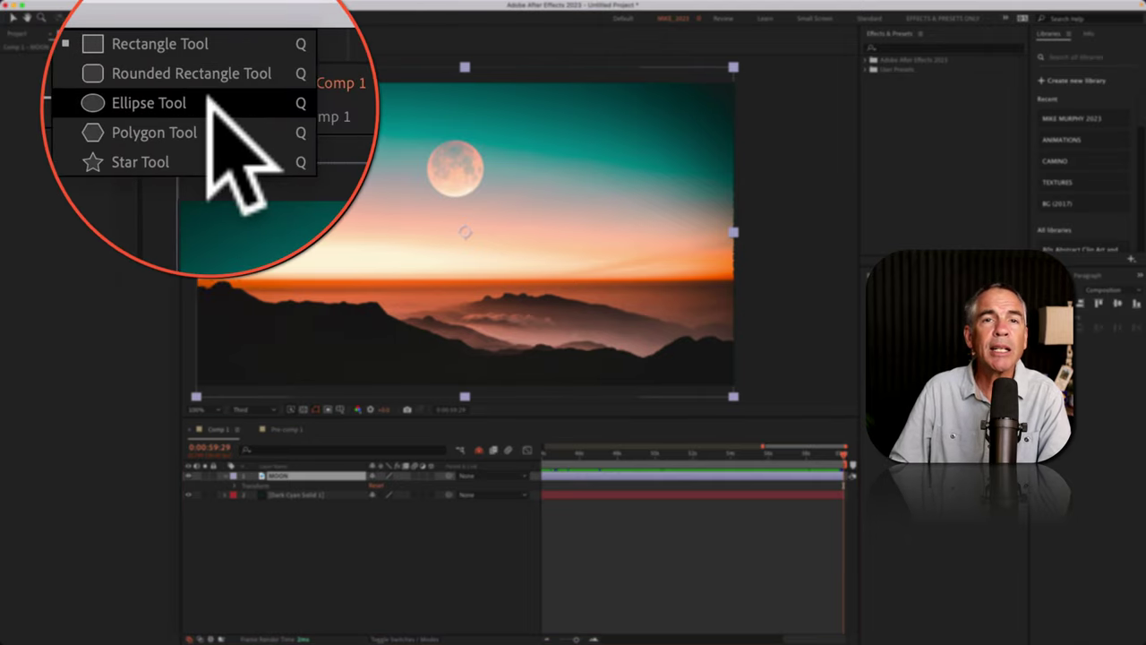
pyautogui.click(199, 41)
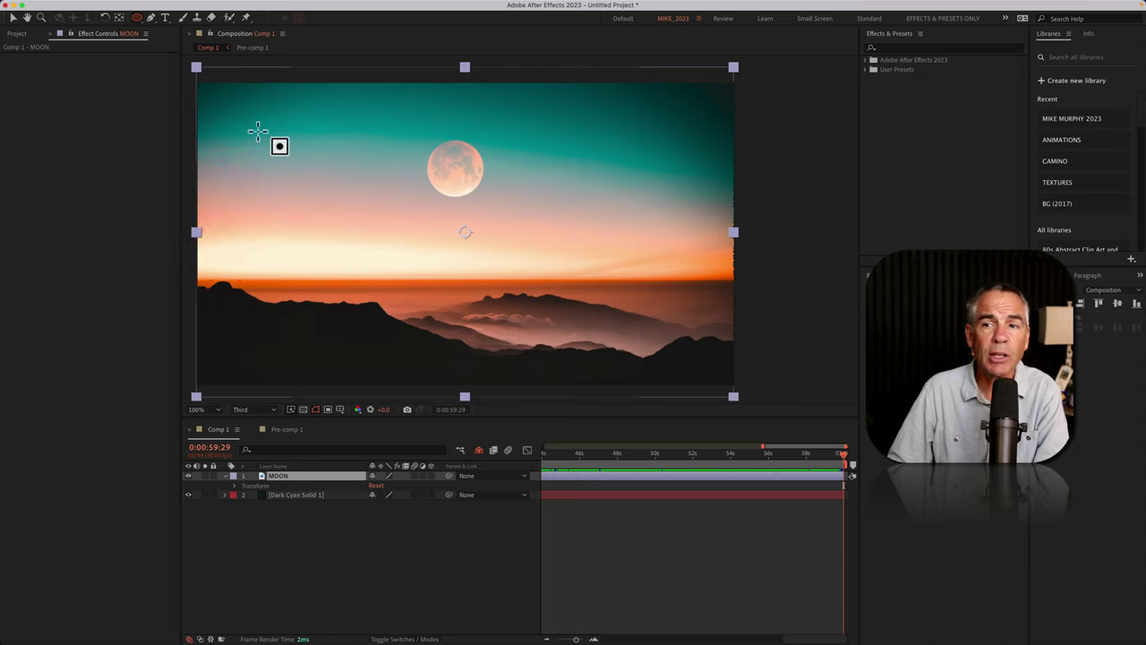
# Undo the accidental blue circle shape layer and reselect the MOON layer.
pyautogui.click(257, 525)
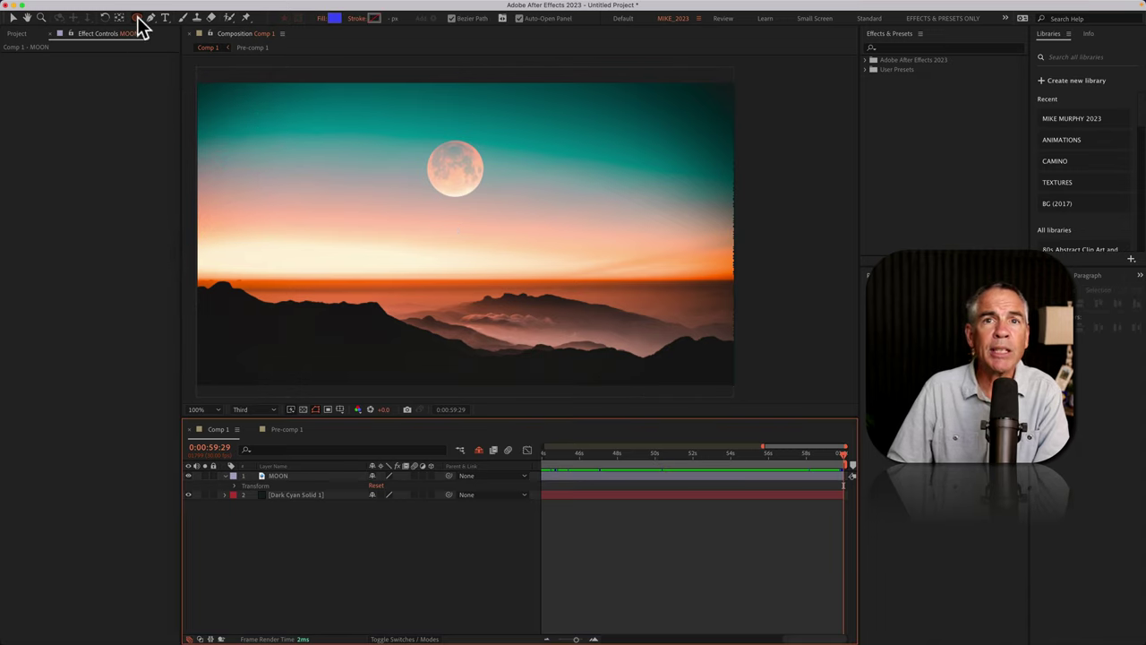
pyautogui.click(280, 477)
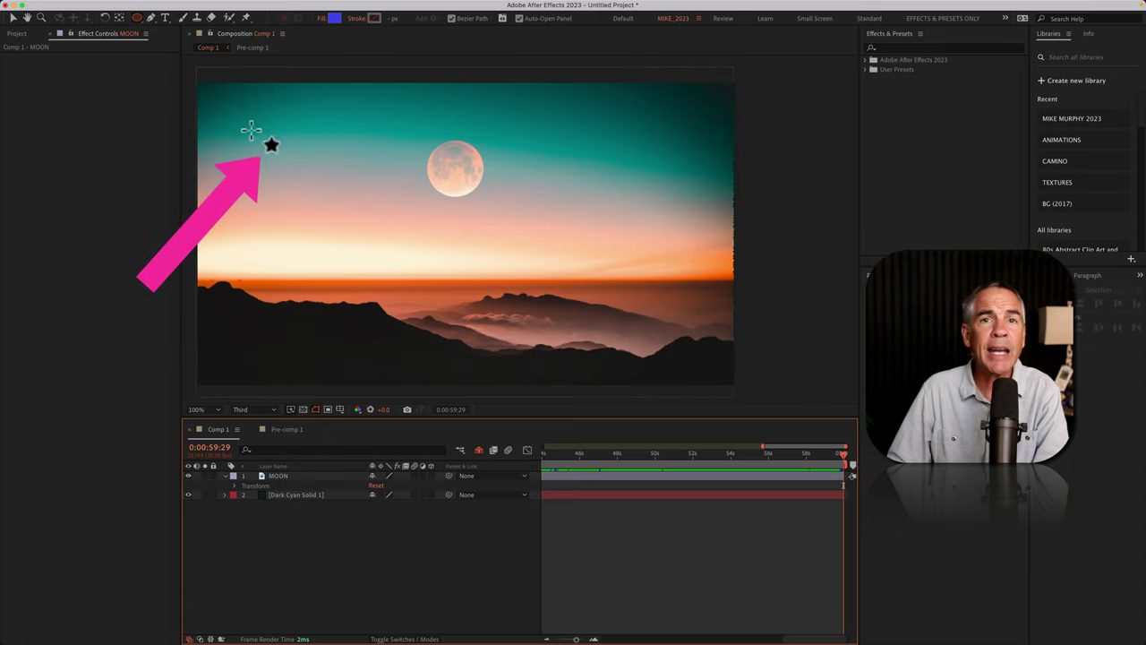
pyautogui.moveTo(252, 131); pyautogui.dragTo(337, 202)
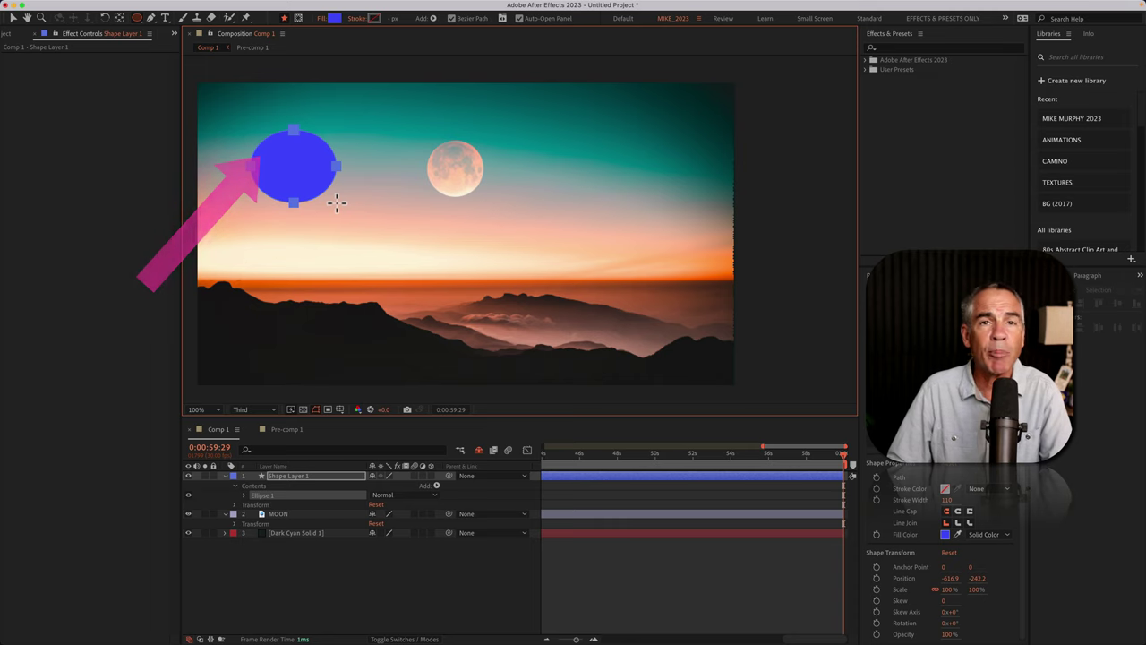
pyautogui.press('super+z')
pyautogui.click(284, 541)
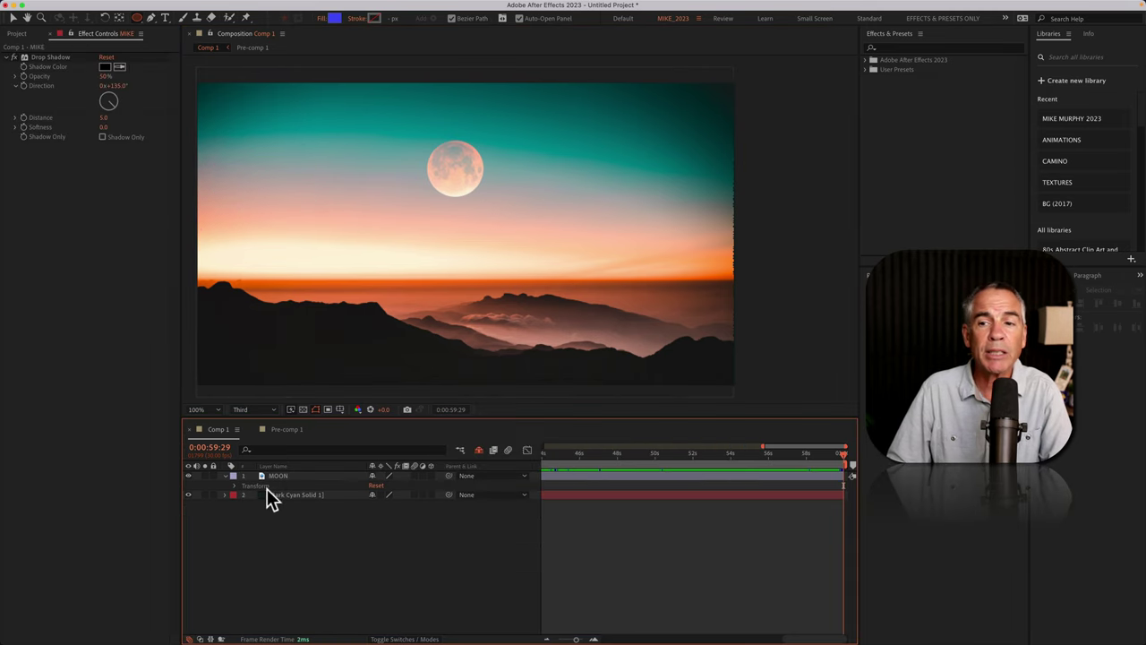
# Shift-drag a perfect-circle ellipse mask on the MOON layer, positioning it over the moon.
pyautogui.click(280, 477)
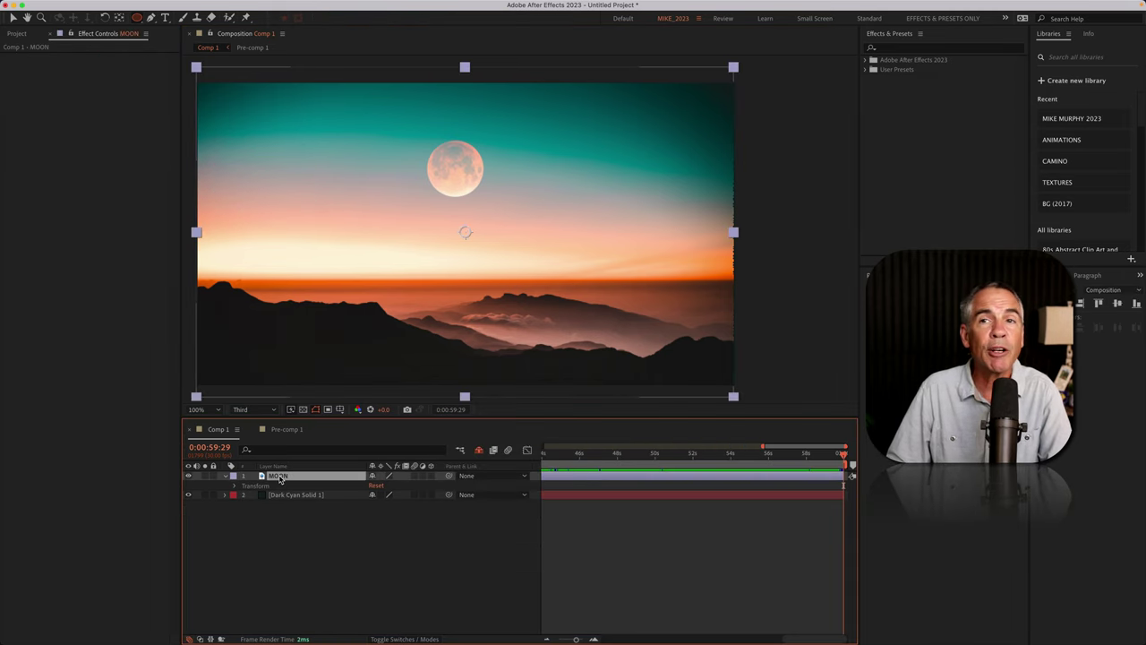
pyautogui.click(137, 18)
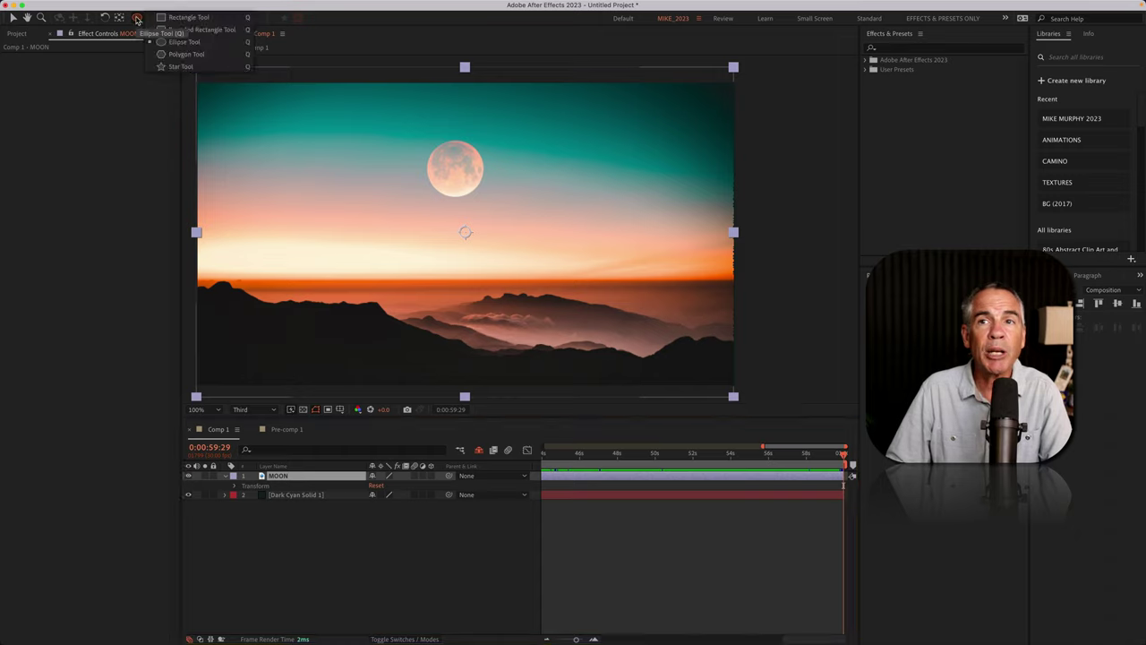
pyautogui.click(179, 42)
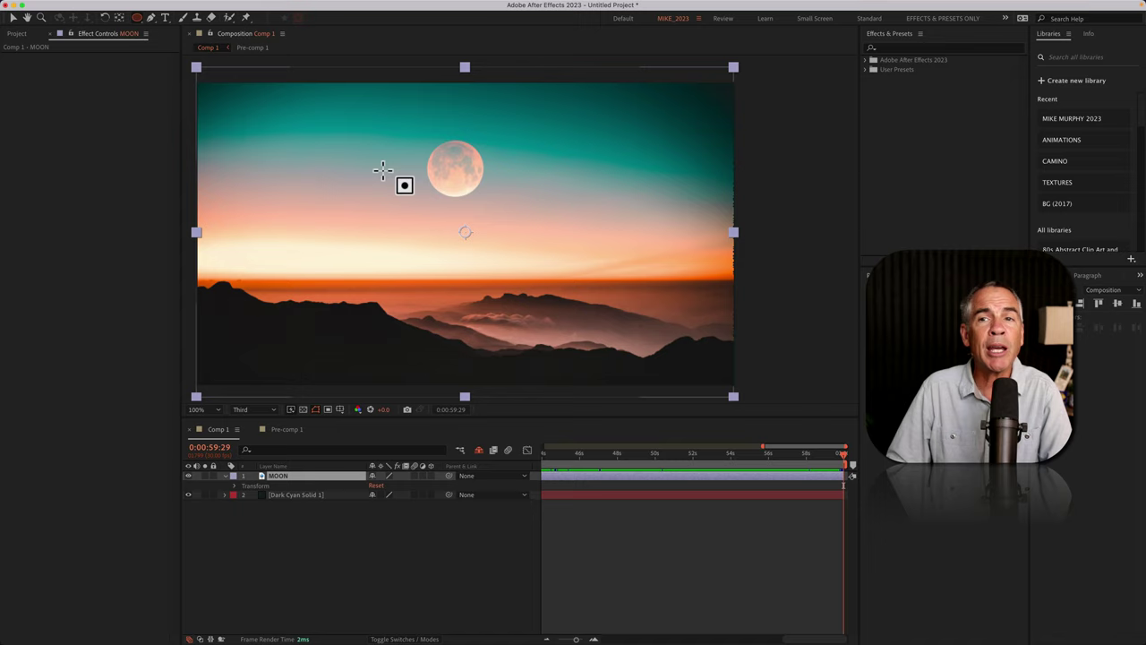
pyautogui.press('shift')
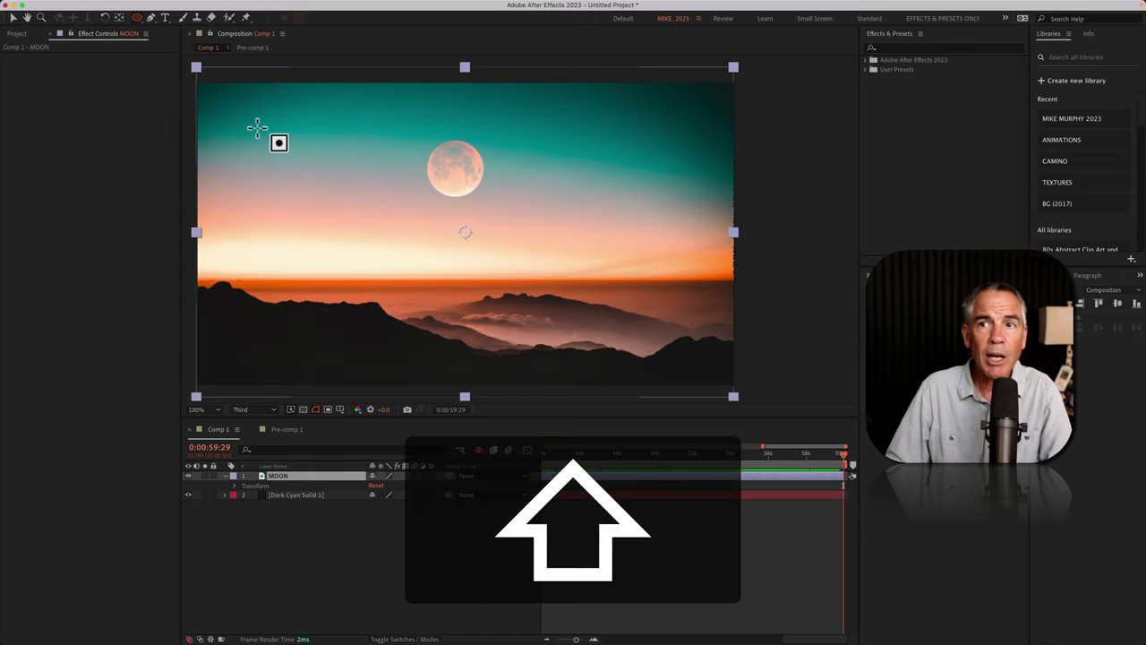
pyautogui.moveTo(258, 121)
pyautogui.mouseDown()
pyautogui.moveTo(327, 187)
pyautogui.moveTo(399, 188)
pyautogui.moveTo(409, 218)
pyautogui.moveTo(483, 205)
pyautogui.moveTo(456, 179)
pyautogui.moveTo(447, 207)
pyautogui.moveTo(479, 213)
pyautogui.mouseUp()
pyautogui.press('space')
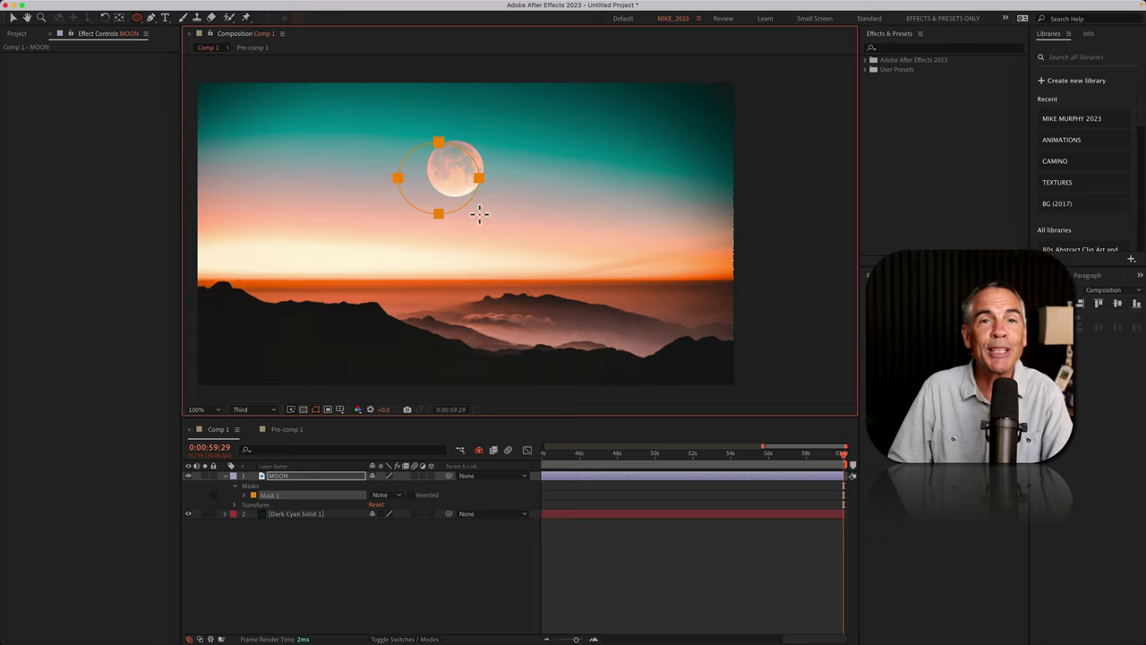
# Move the circle mask to the upper-left sky, enlarge it, and set its mode to None.
pyautogui.moveTo(479, 213); pyautogui.dragTo(349, 193)
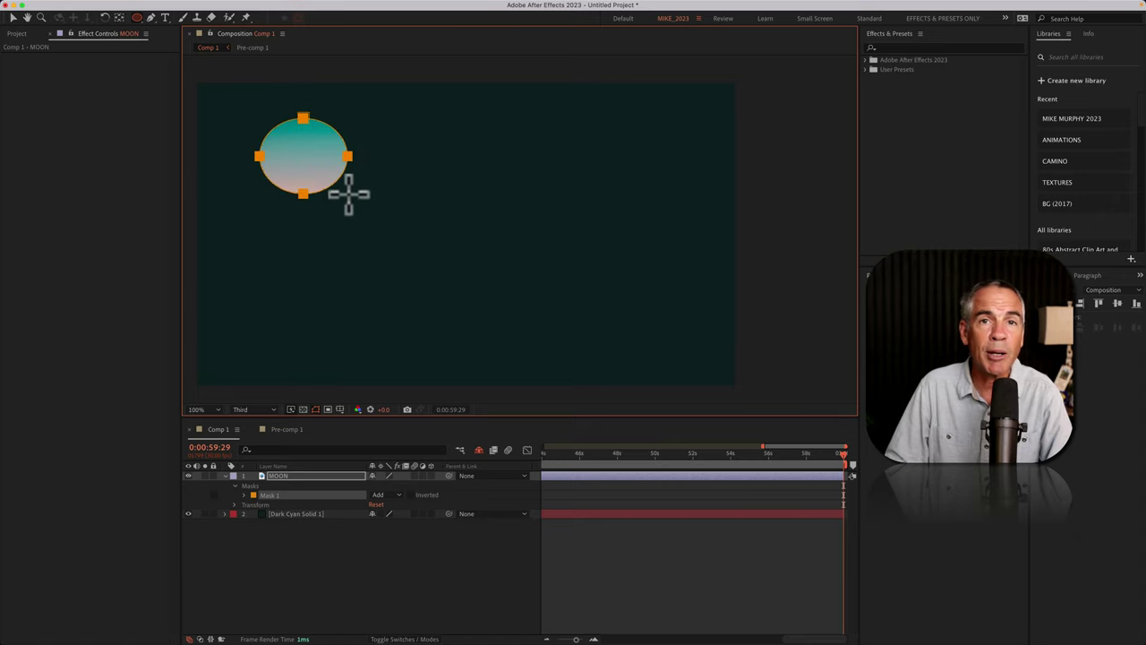
pyautogui.moveTo(349, 193); pyautogui.dragTo(344, 215)
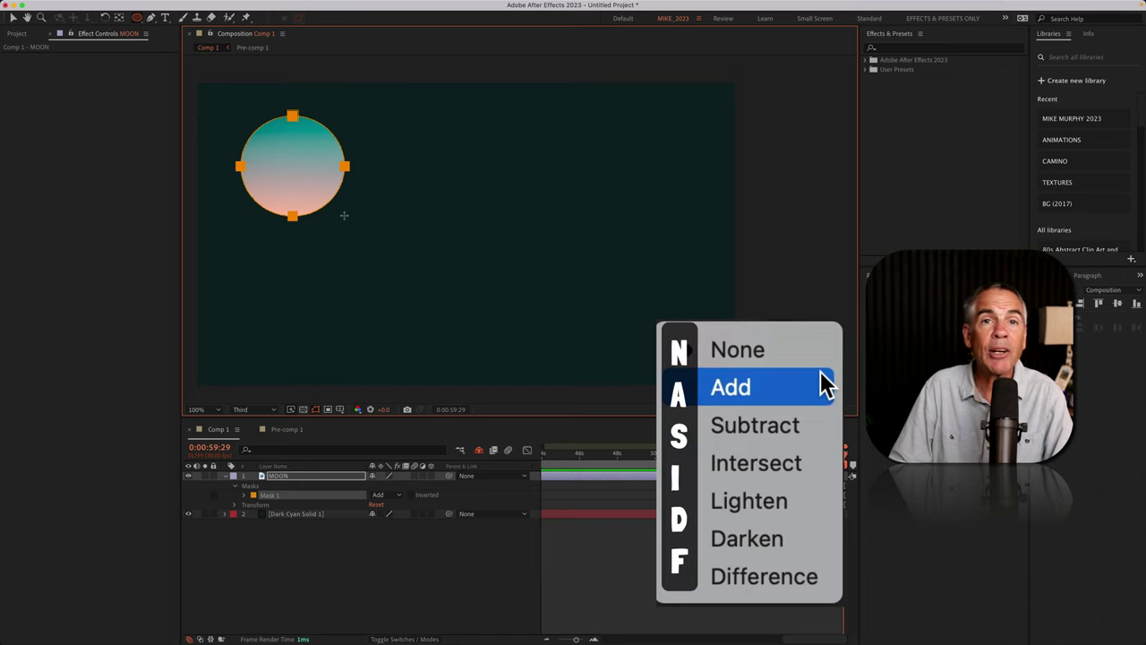
pyautogui.press('n')
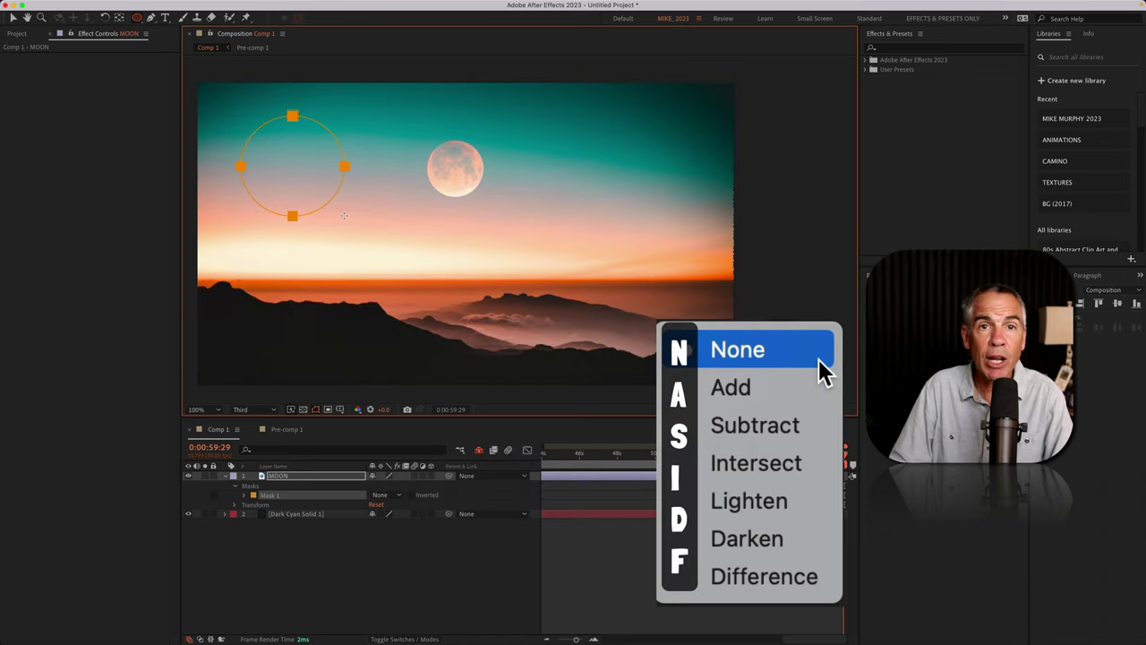
pyautogui.press('a')
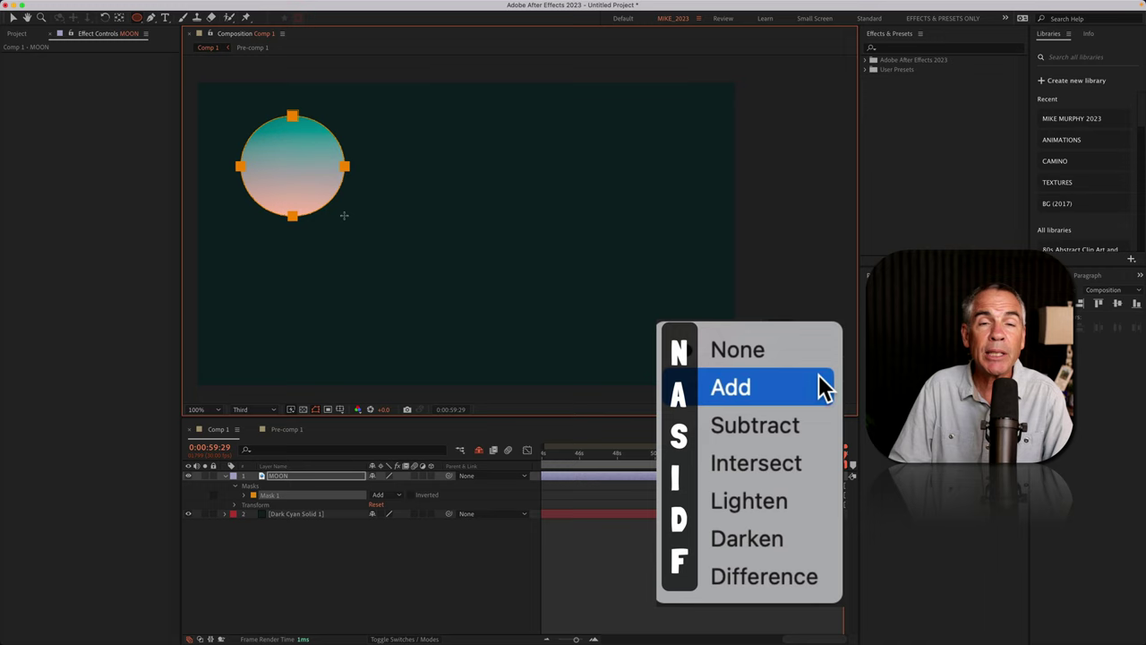
pyautogui.press('n')
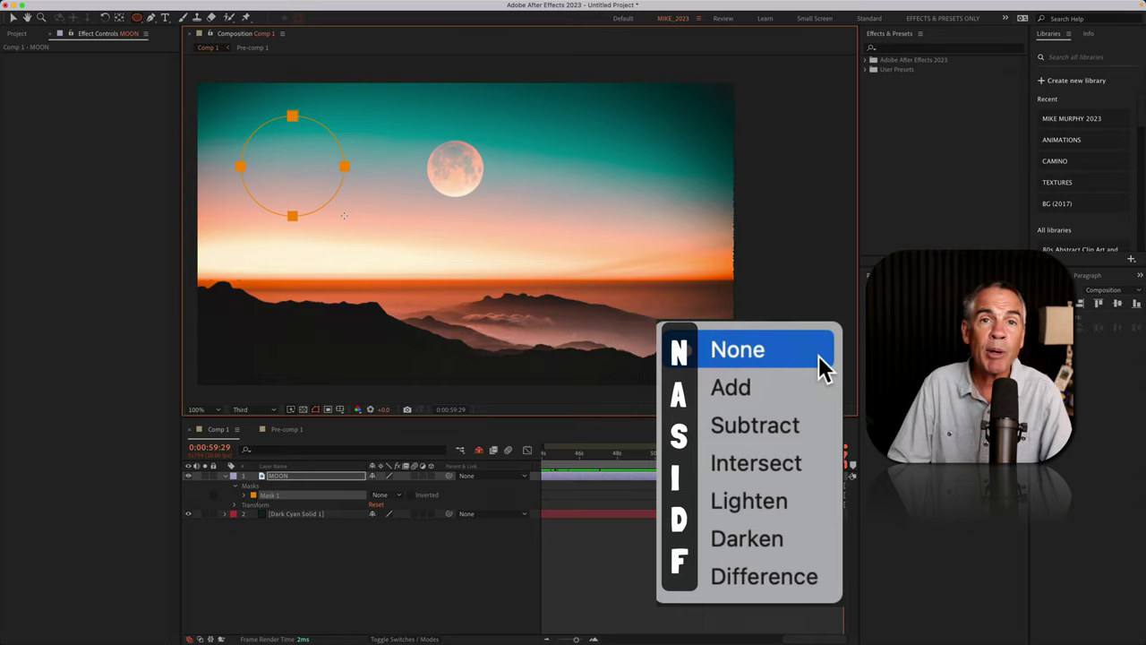
# Cycle the circle mask through Add, None, Subtract, Intersect, Lighten, Darken and Difference, then drag a new ellipse.
pyautogui.press('a')
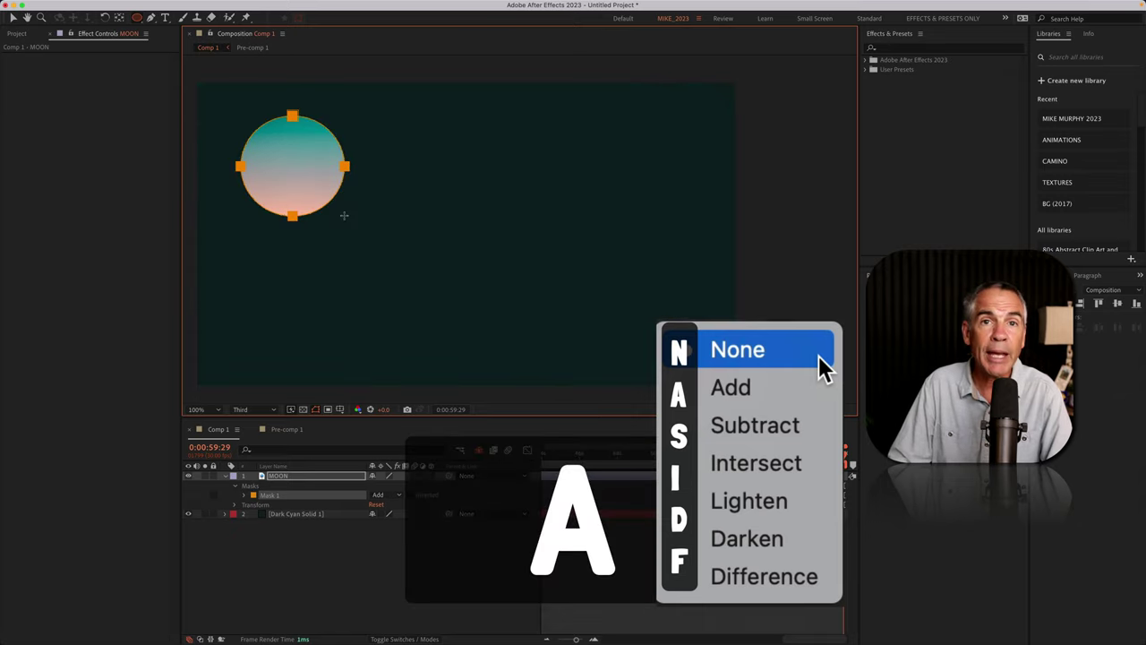
pyautogui.press('n')
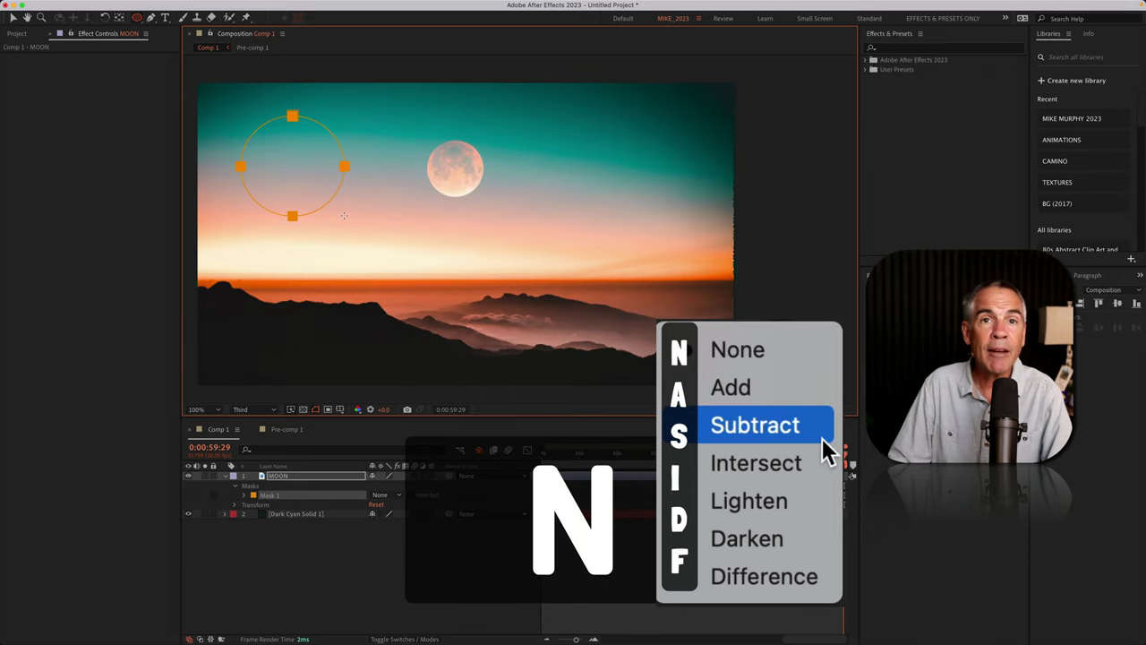
pyautogui.press('s')
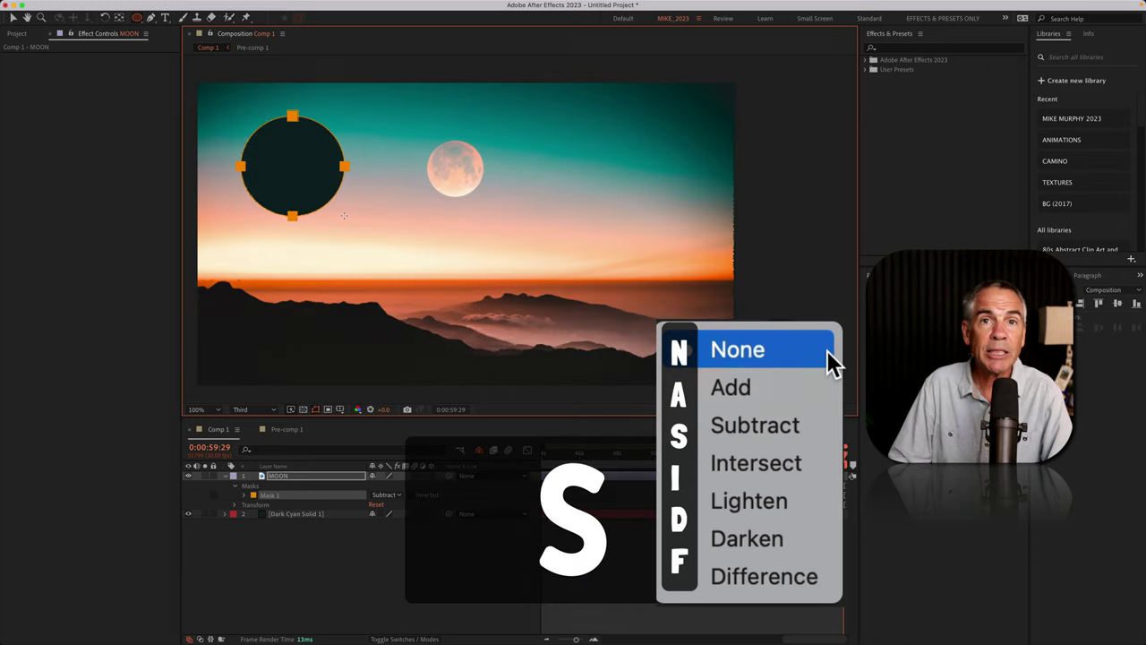
pyautogui.press('i')
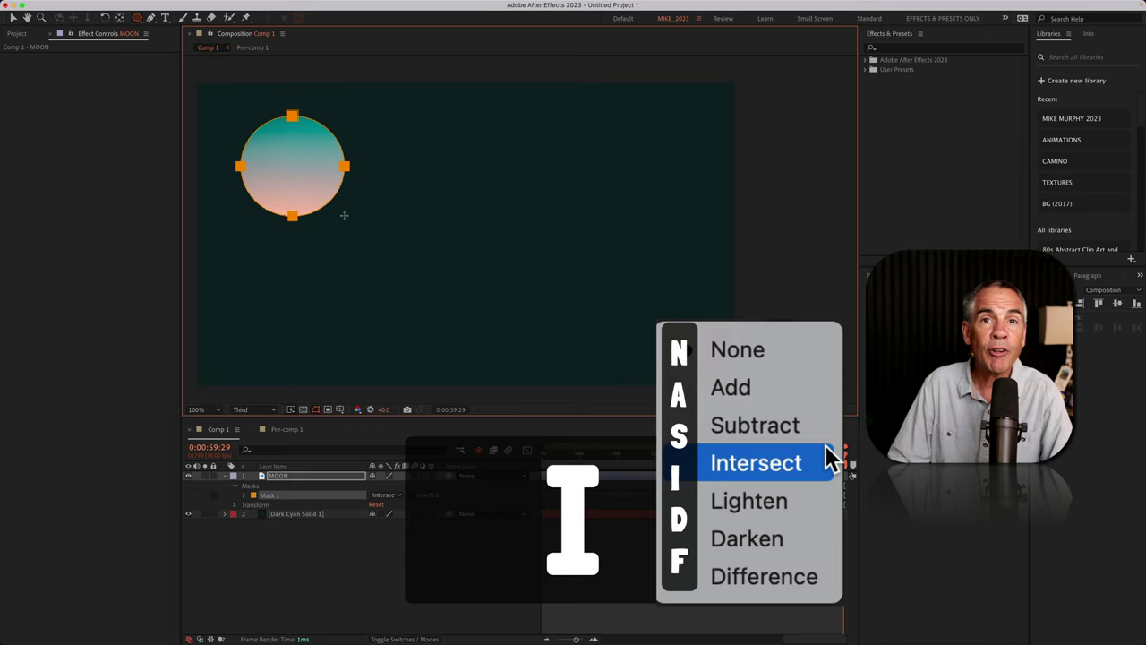
pyautogui.press('l')
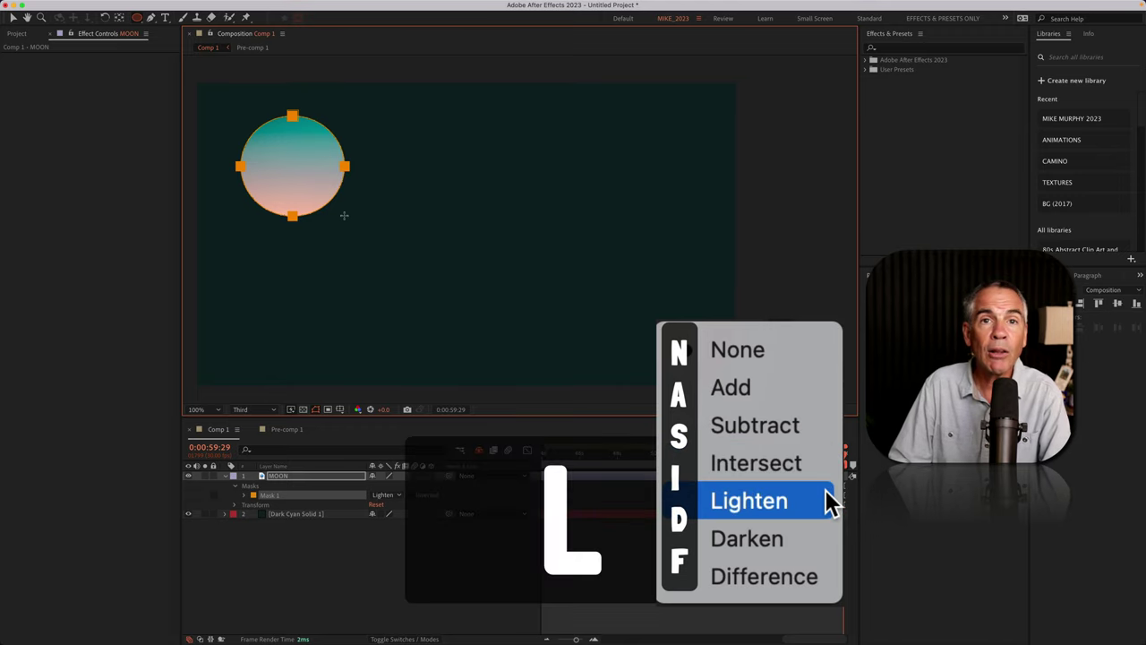
pyautogui.press('d')
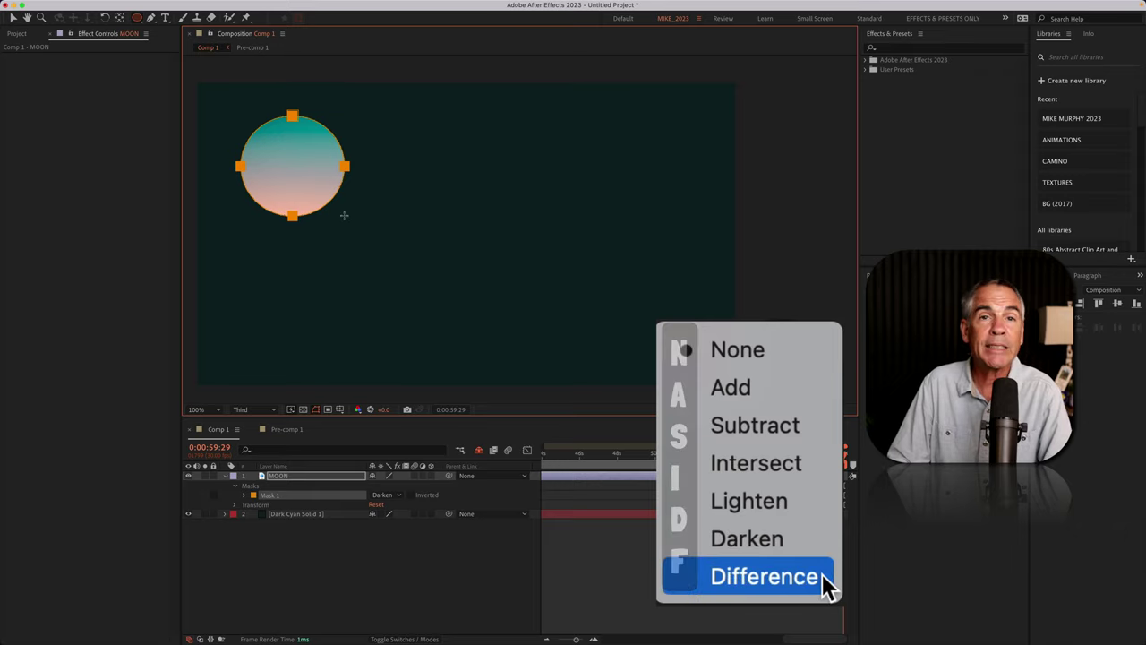
pyautogui.press('f')
pyautogui.moveTo(266, 151); pyautogui.dragTo(330, 221)
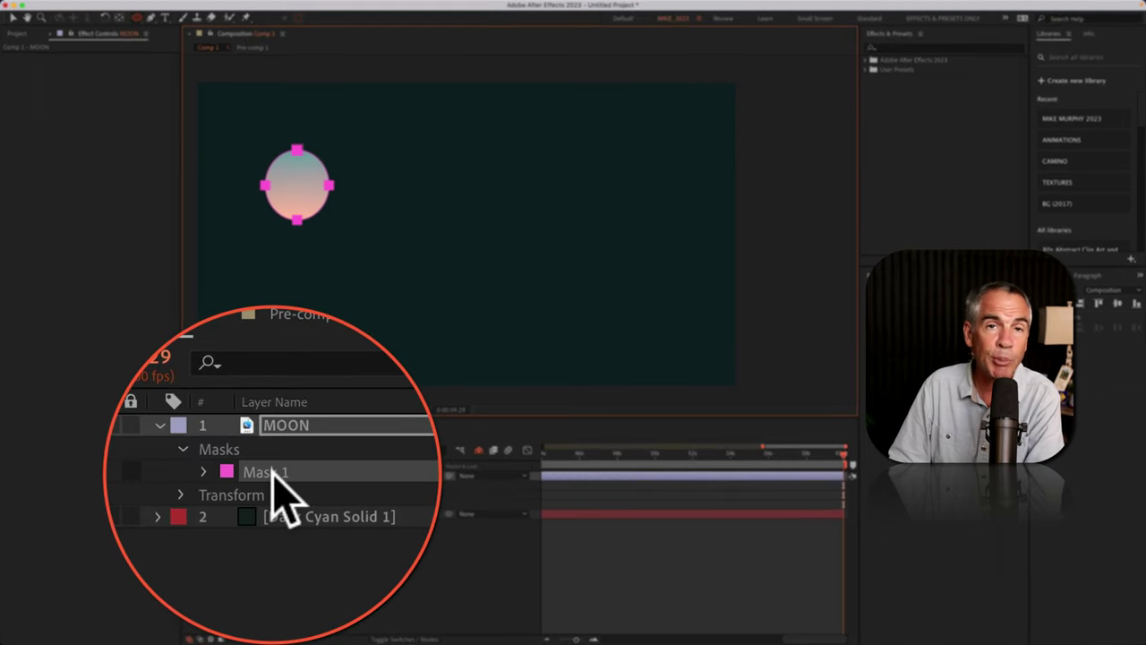
# Delete the mask, draw a new ellipse mask, inspect it with M and MM, then delete it.
pyautogui.press('BackSpace')
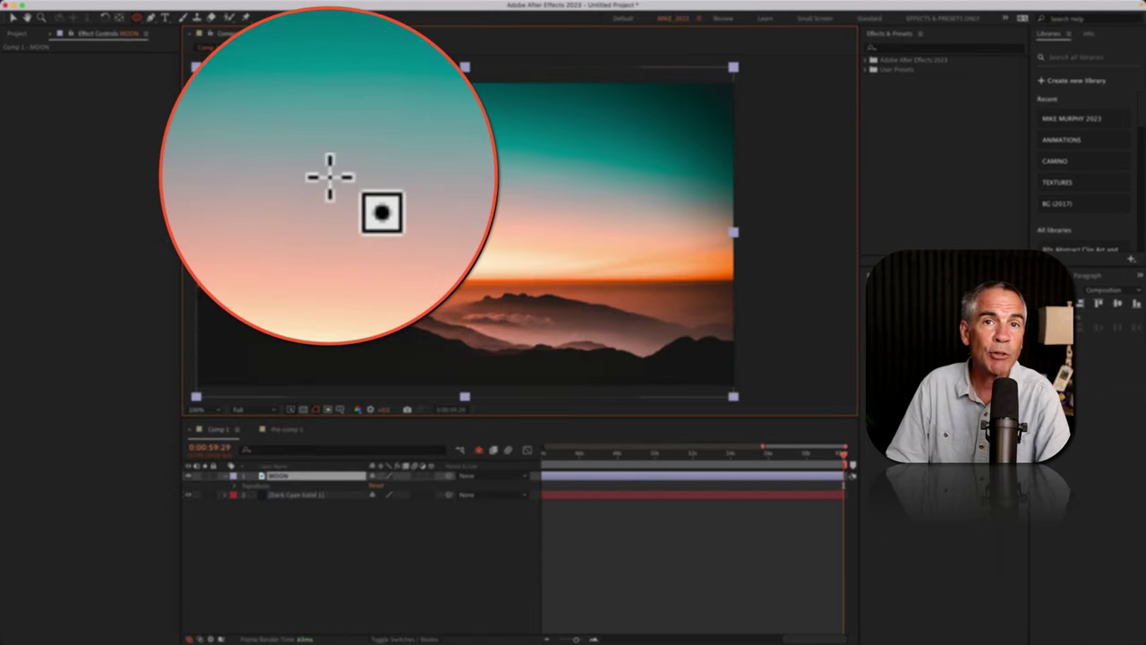
pyautogui.moveTo(313, 150); pyautogui.dragTo(394, 224)
pyautogui.click(224, 475)
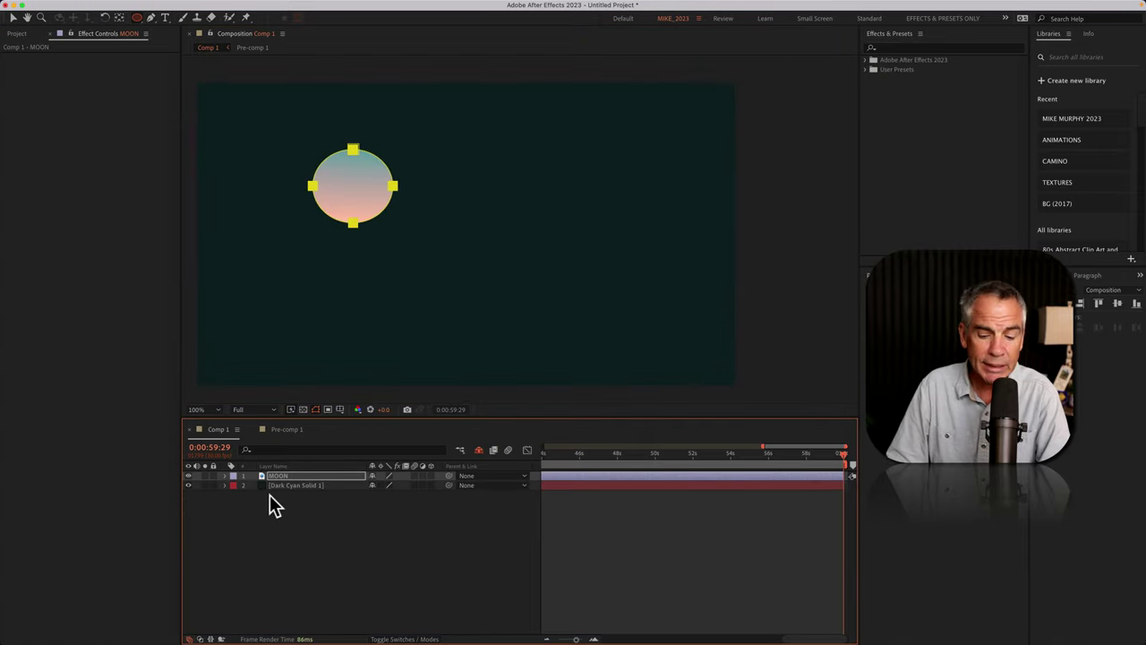
pyautogui.press('m')
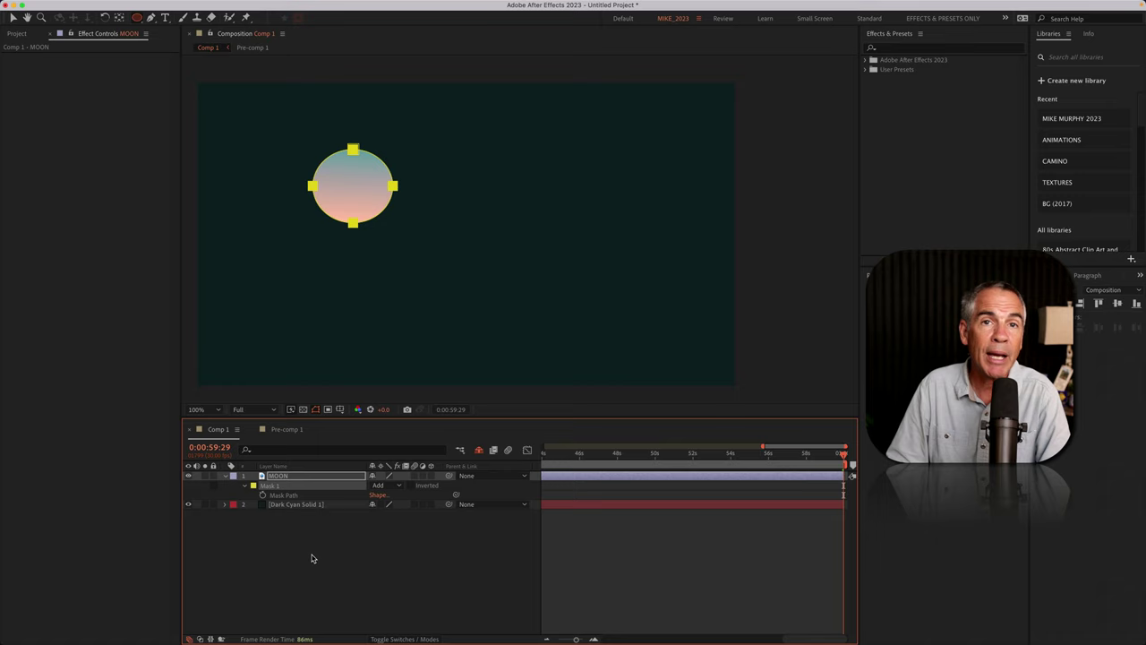
pyautogui.press('m')
pyautogui.press('m')
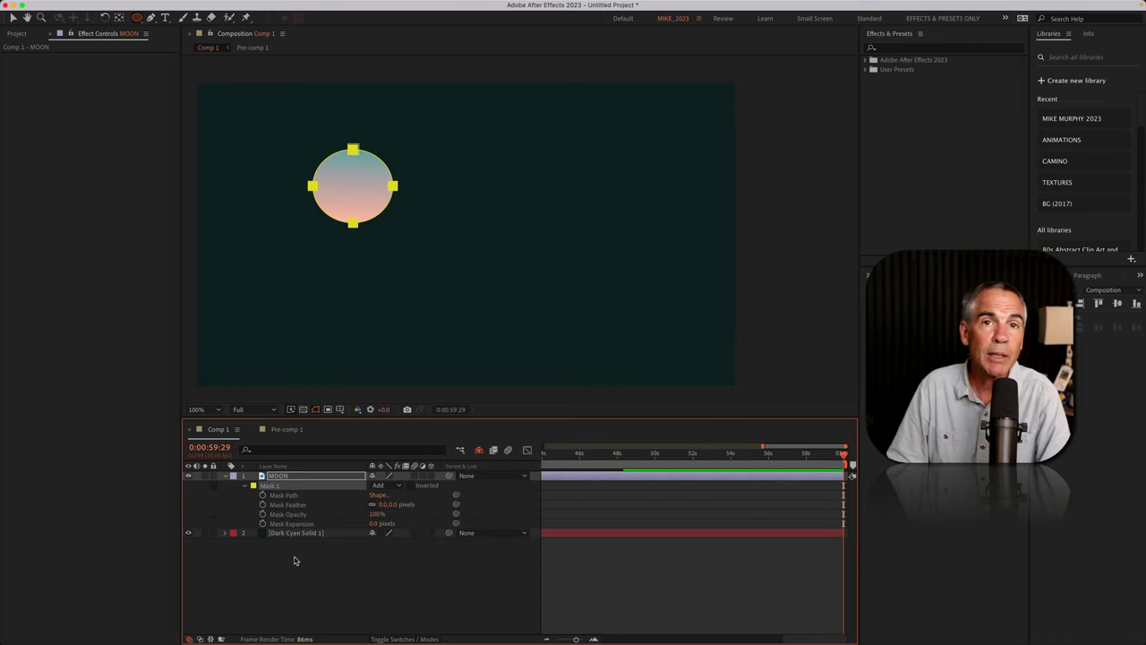
pyautogui.press('m')
pyautogui.press('Delete')
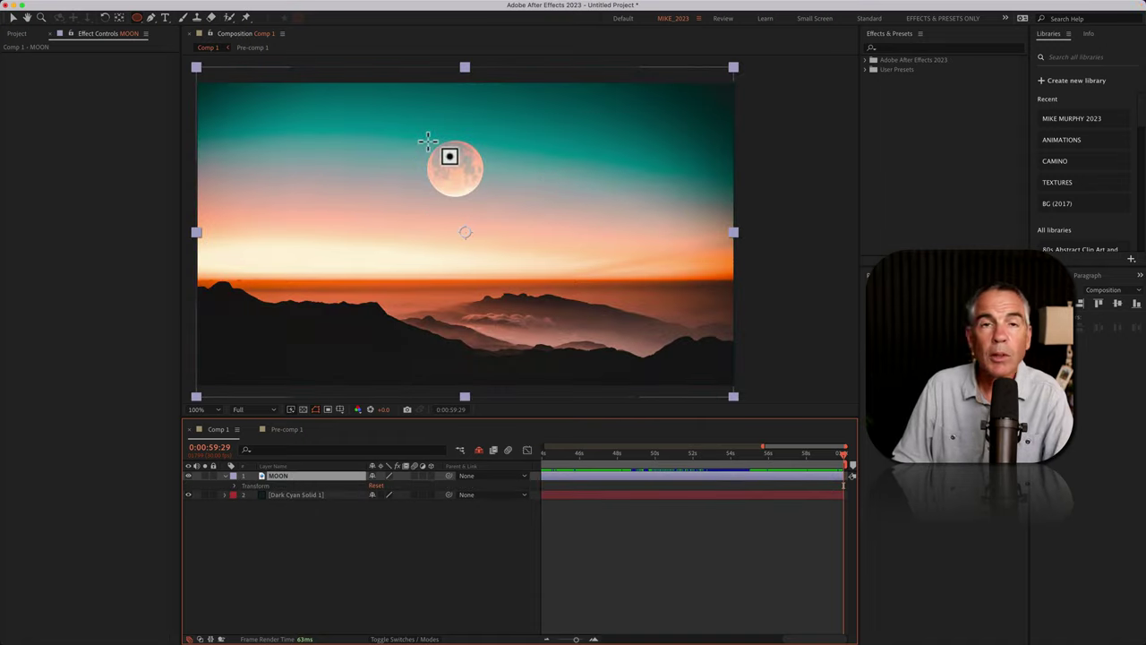
# Draw a circular ellipse mask around the moon and set its mode to None.
pyautogui.moveTo(427, 140); pyautogui.dragTo(490, 209)
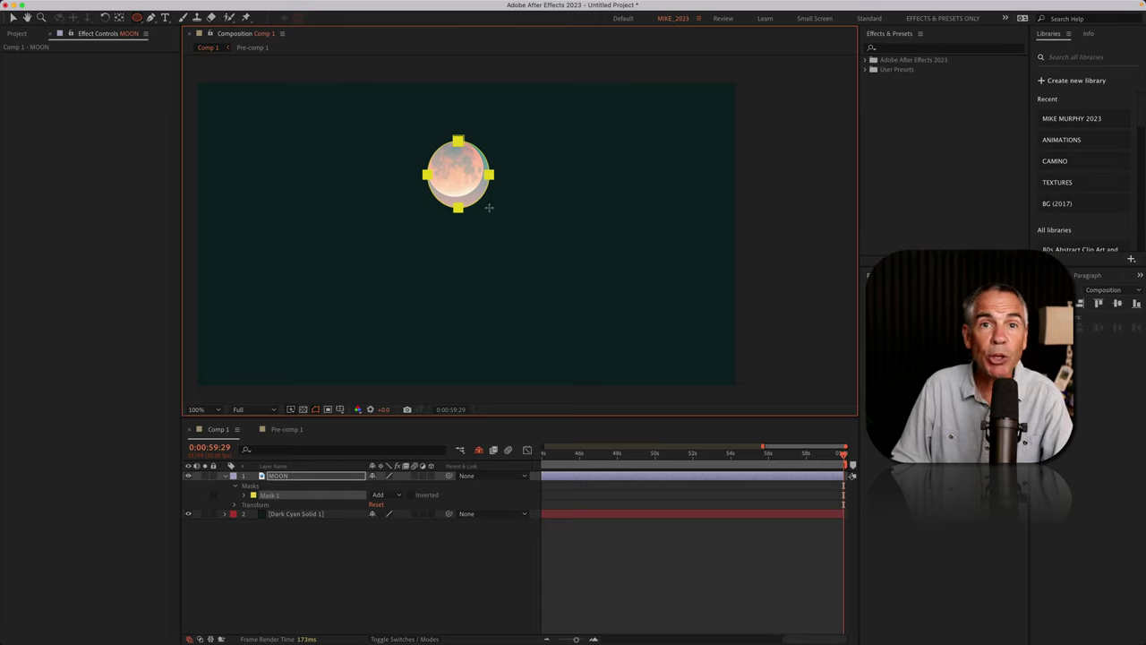
pyautogui.press('n')
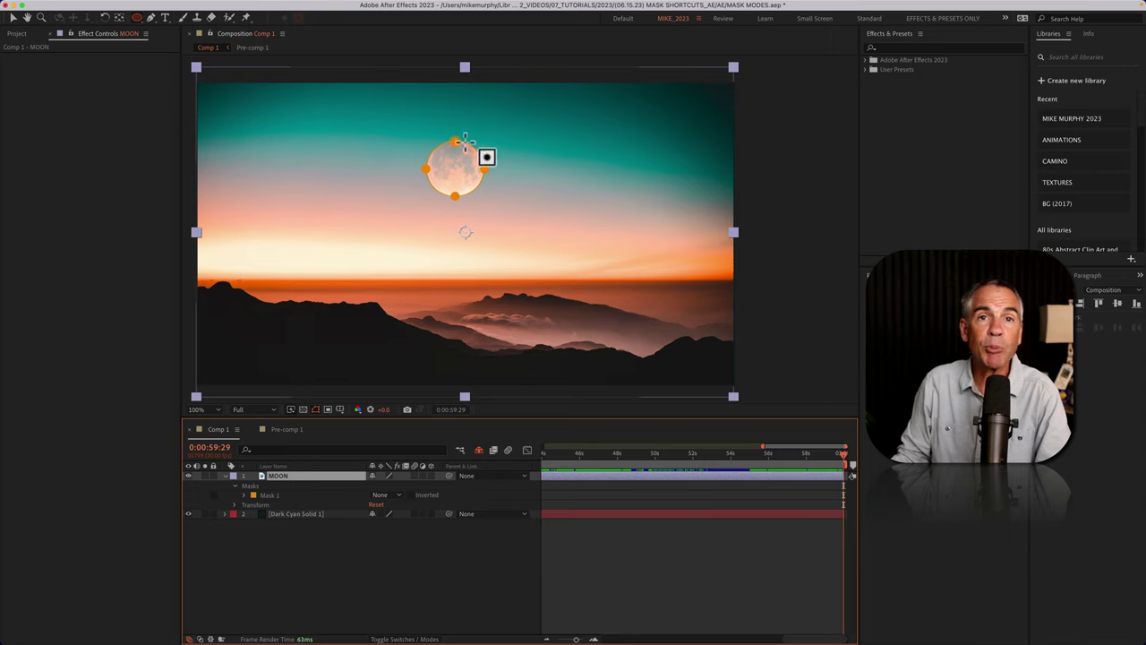
# Choose Add from Mask 1's mode dropdown in the timeline.
pyautogui.click(401, 472)
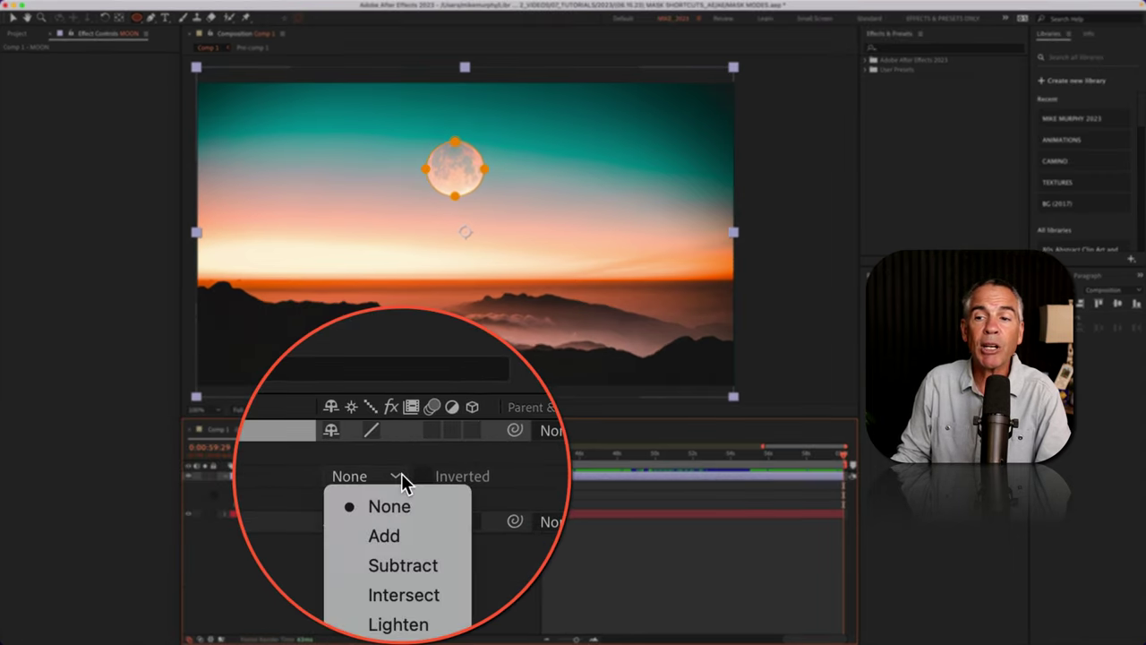
pyautogui.click(407, 519)
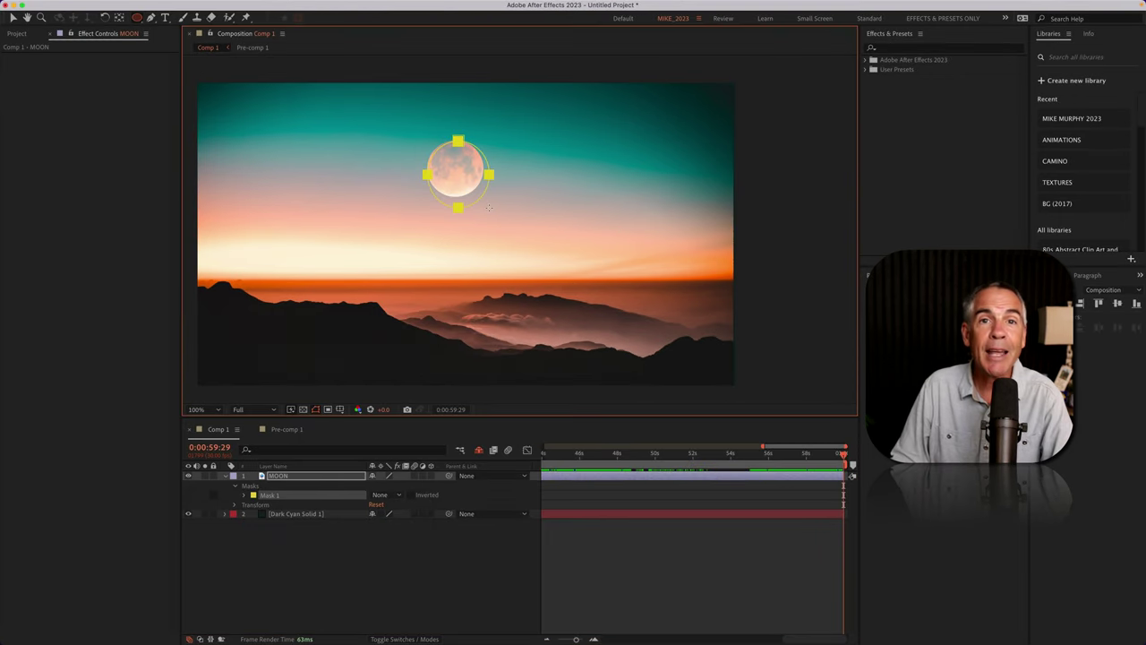